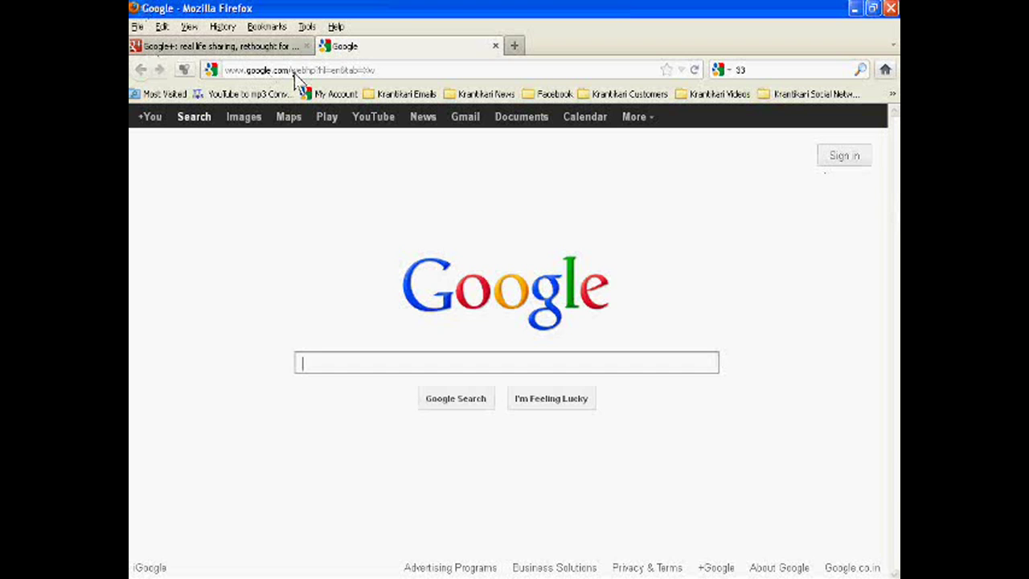
Open the Google Accounts sign-in page using Sign in on the Google homepage
drag(294, 73, 224, 73)
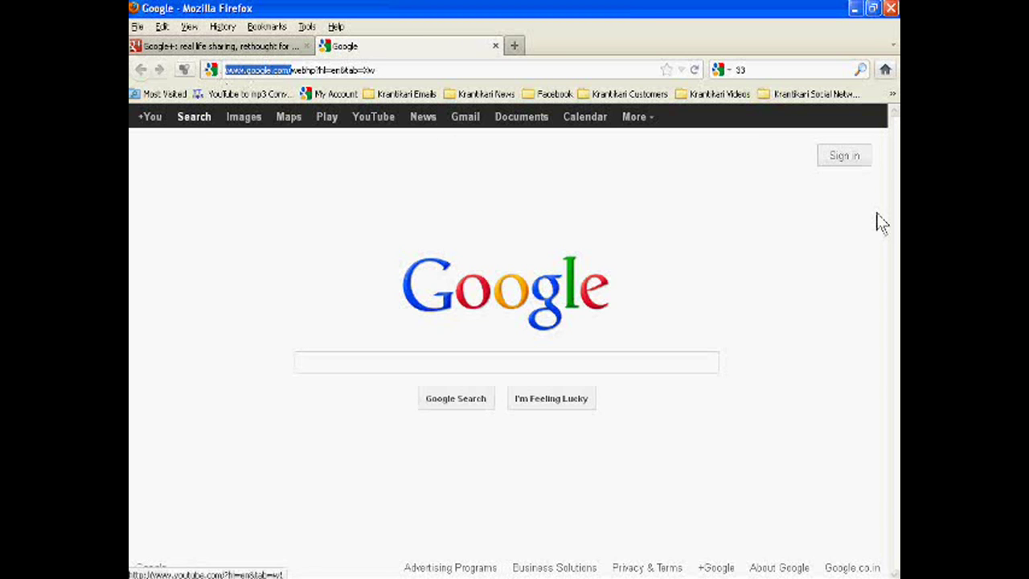
click(849, 163)
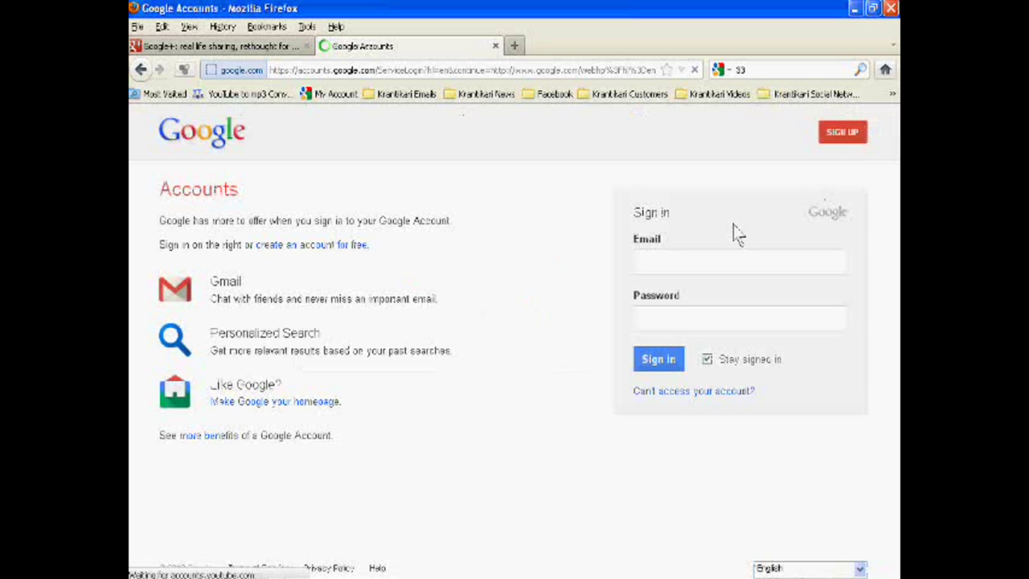
Switch from sign-in to the 'Create a new Google Account' form using SIGN UP
click(640, 268)
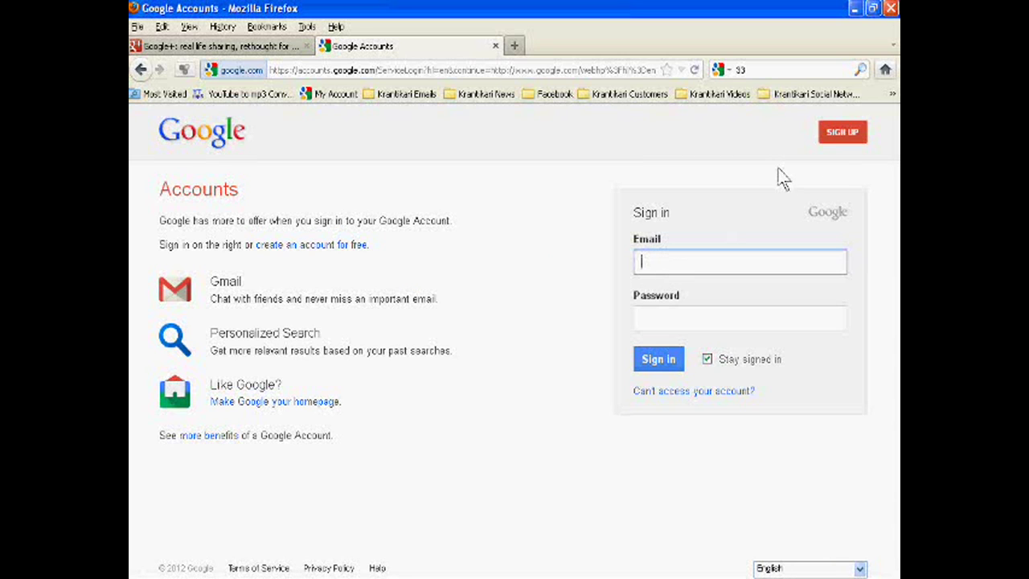
click(650, 259)
click(840, 133)
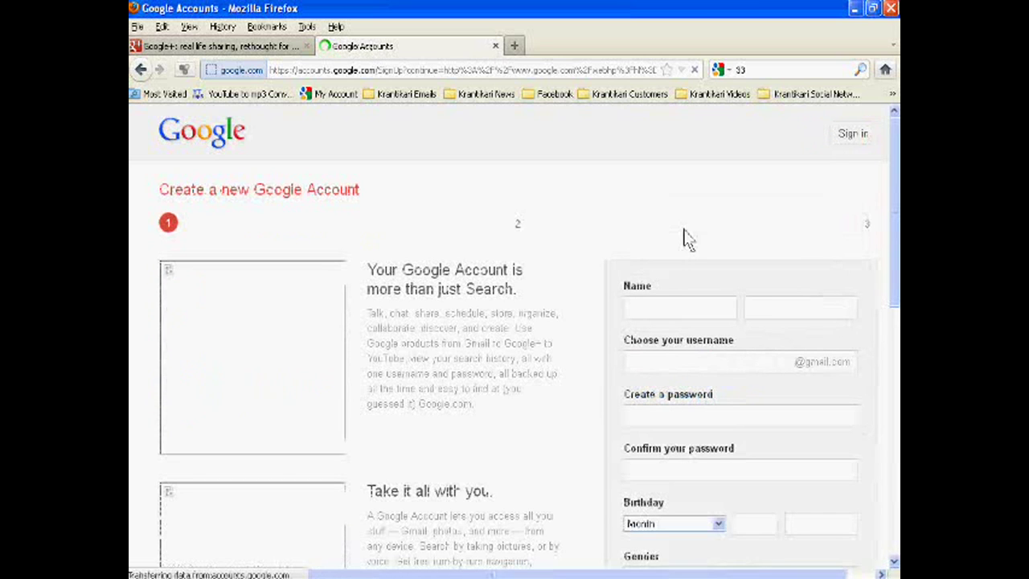
Enter the account holder's first and last name and a numbered Gmail username
click(655, 312)
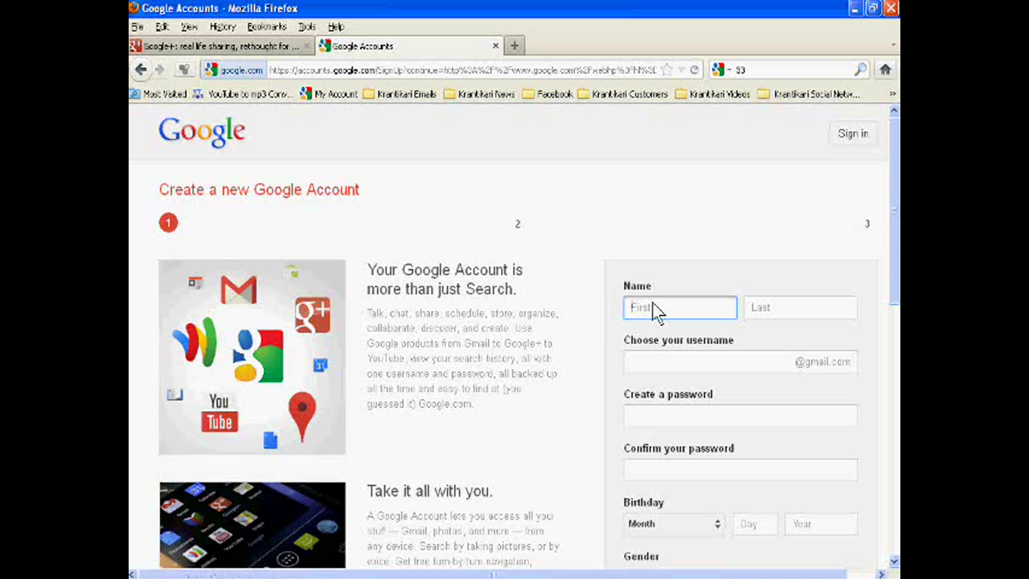
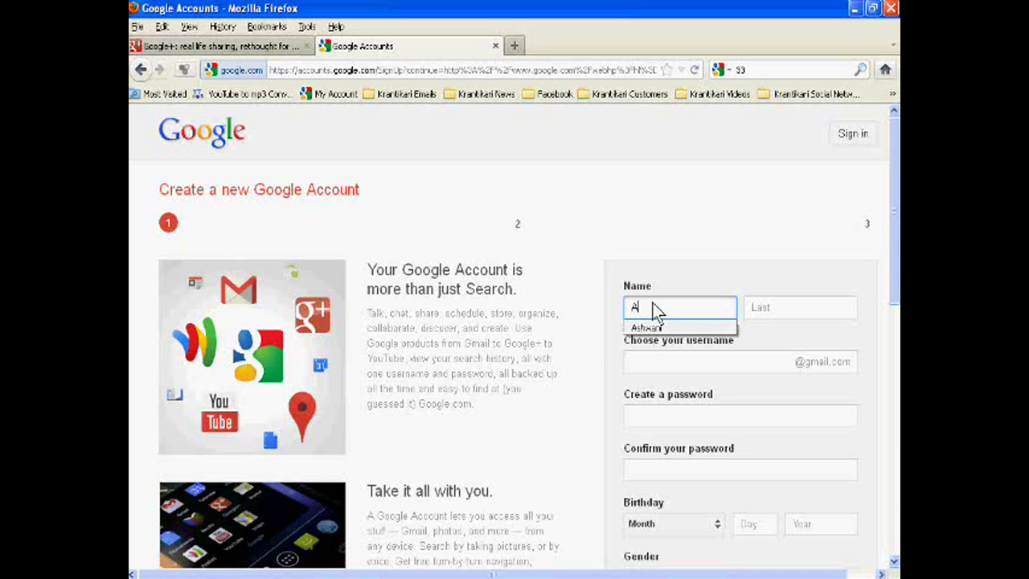
click(767, 307)
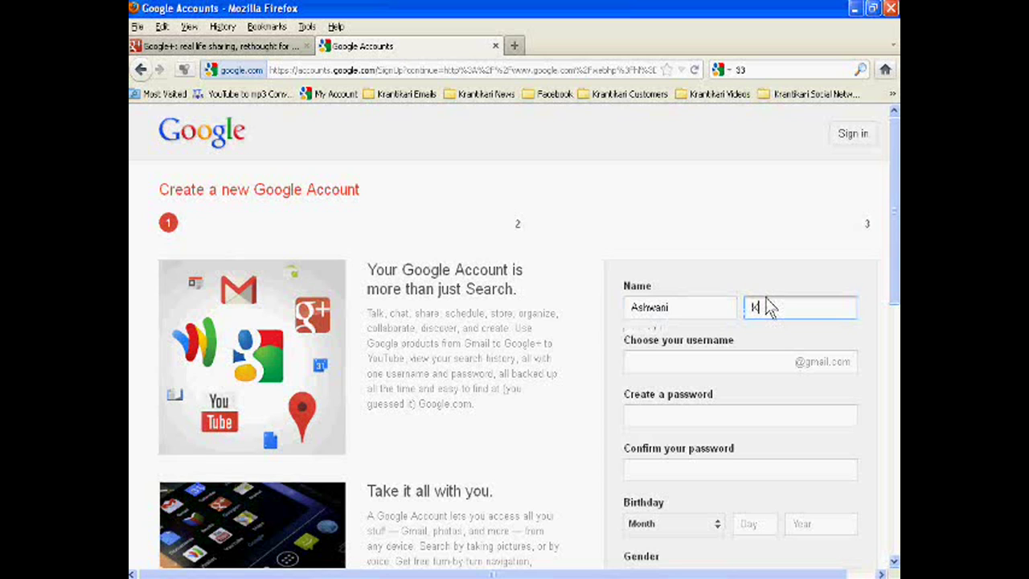
click(695, 362)
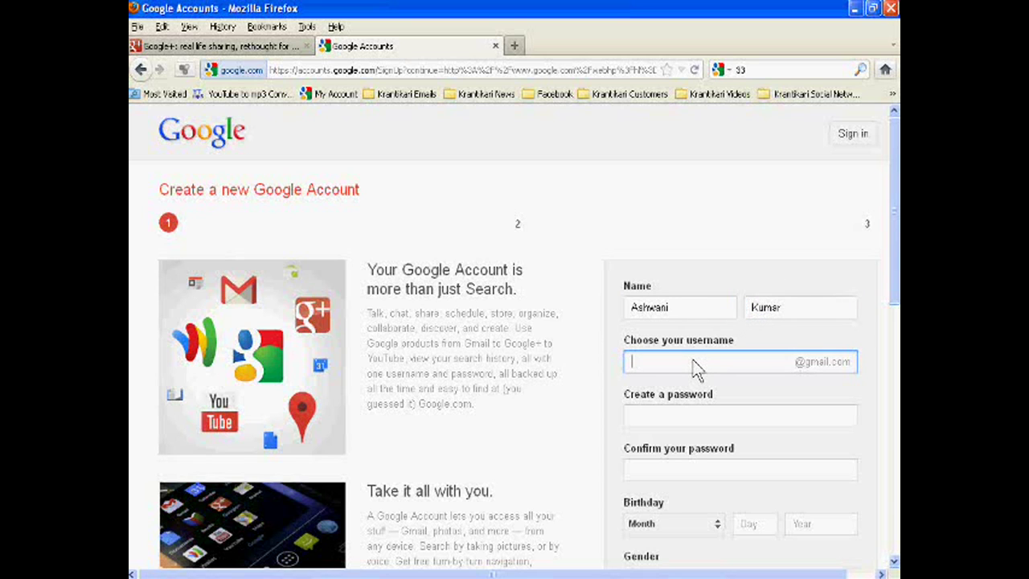
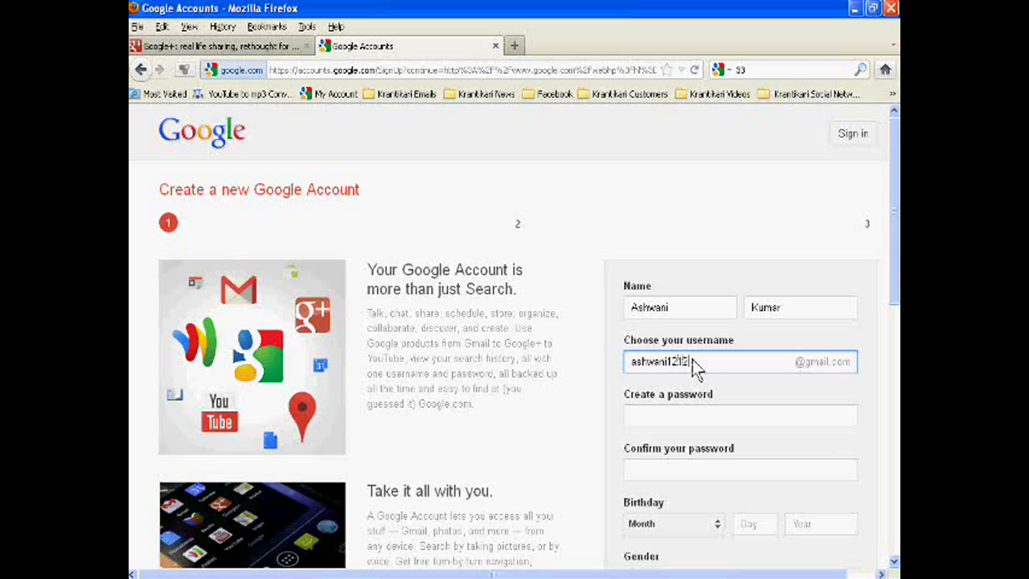
Fix the username's last digit, then enter a Strong password and confirm it
text(313)
scroll(670, 386, down, 2)
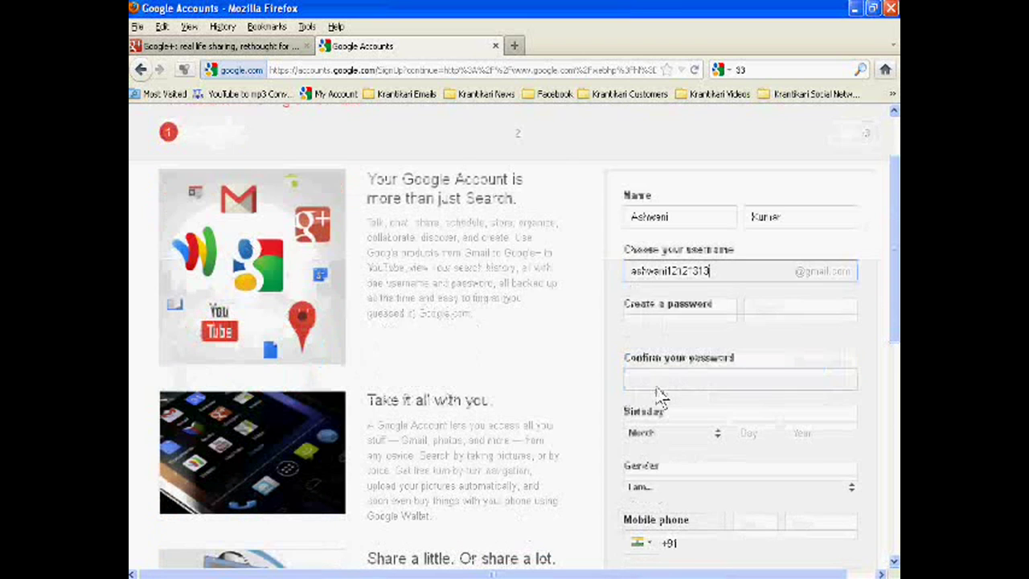
click(663, 330)
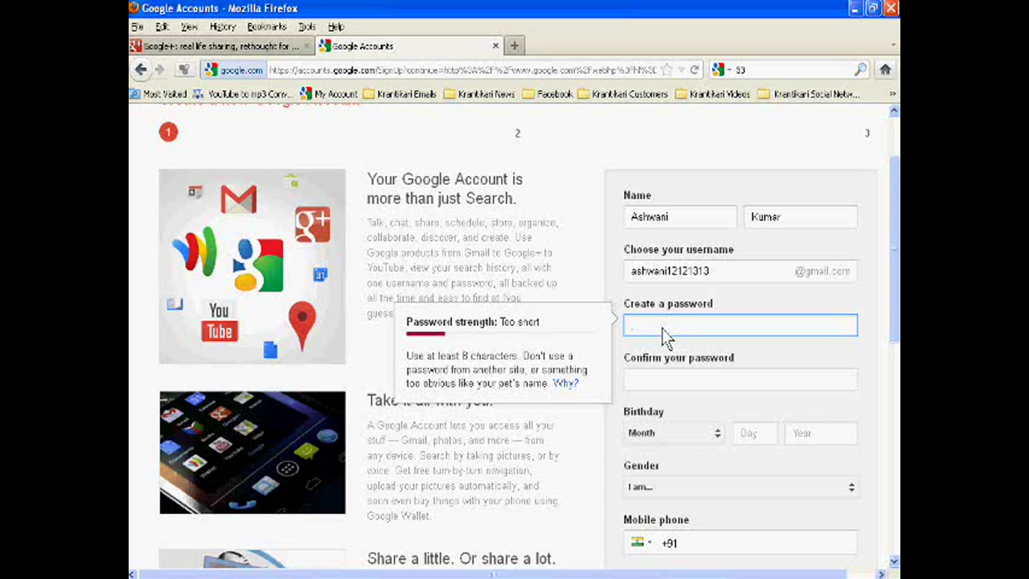
text(••••••••••)
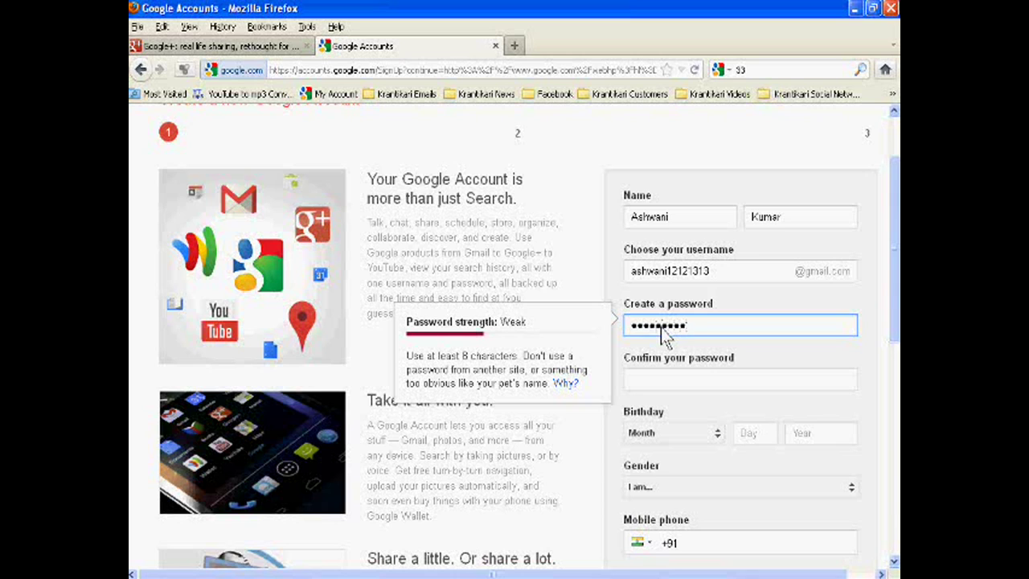
text(•••)
key(Tab)
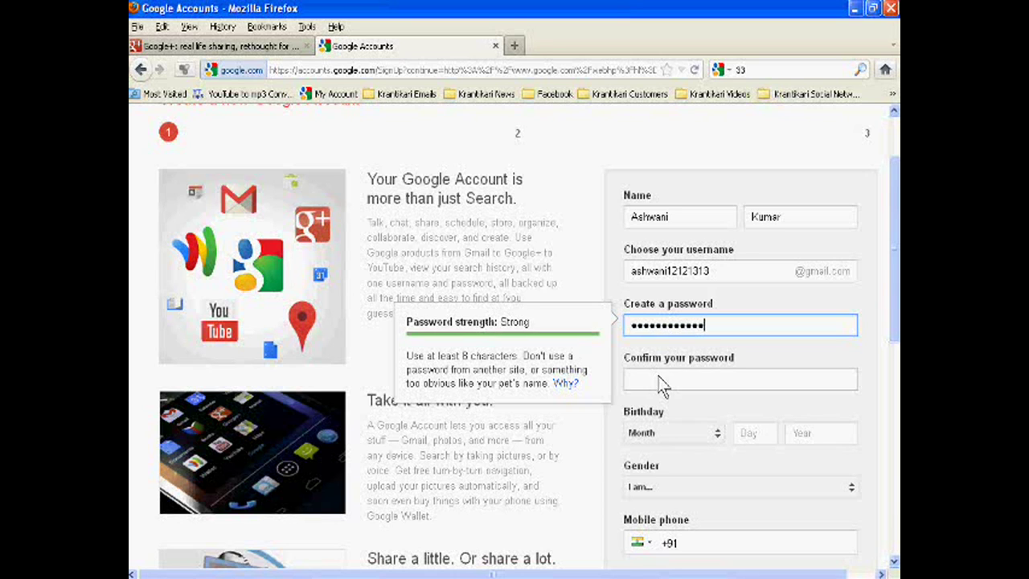
text(••••••••••••)
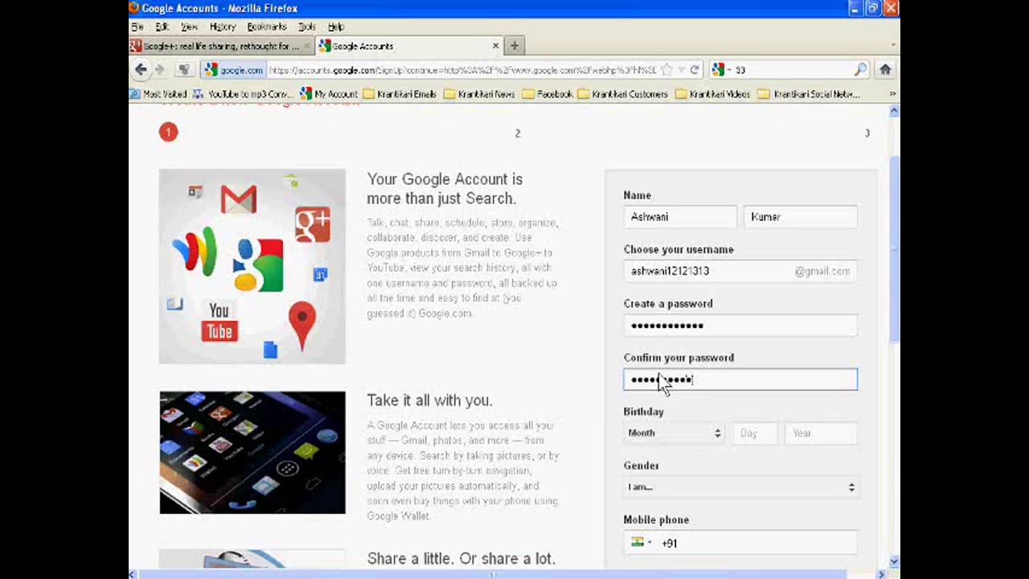
text(••)
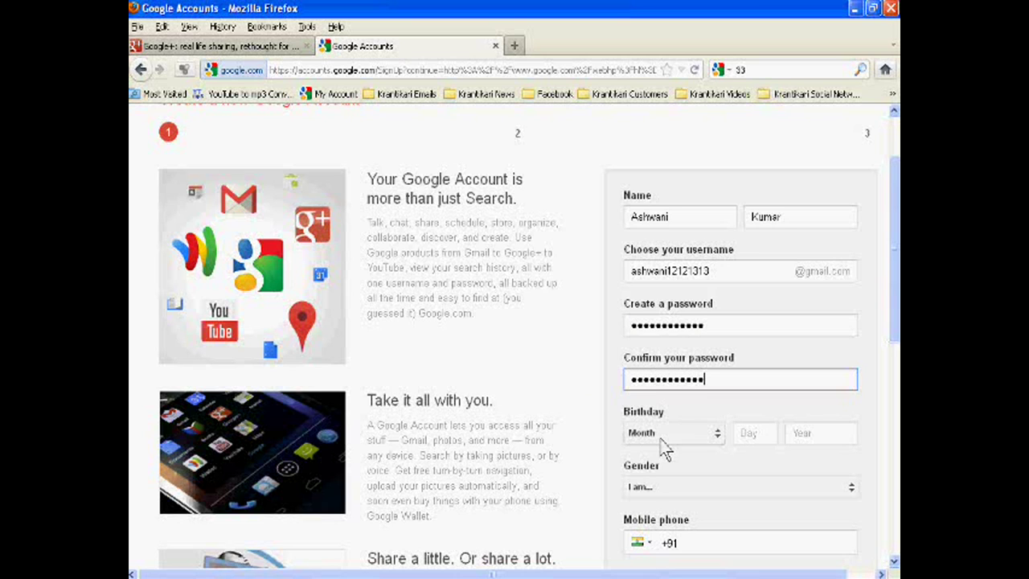
Set the birthday to October 2, 1976
click(666, 435)
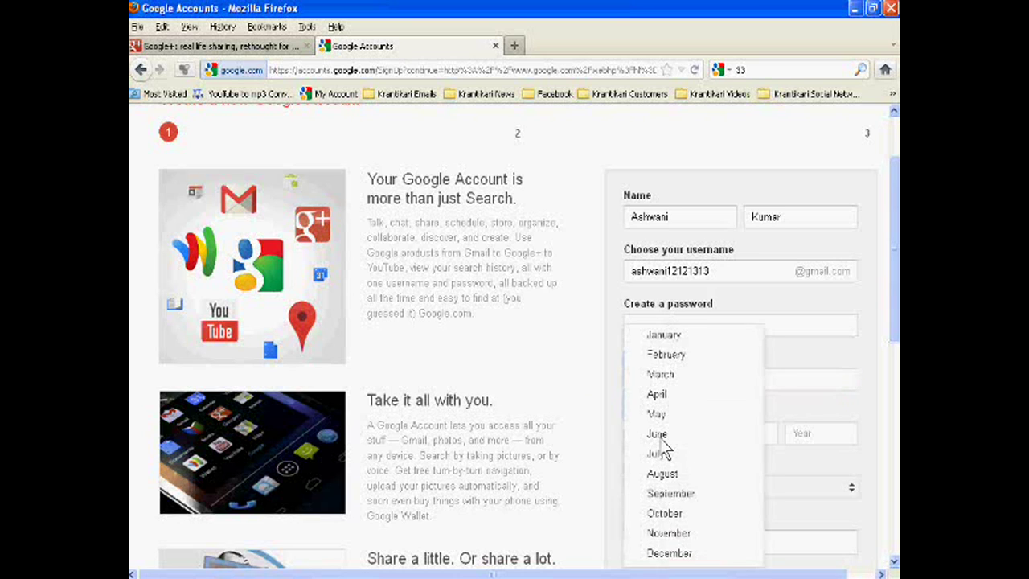
click(680, 518)
click(745, 439)
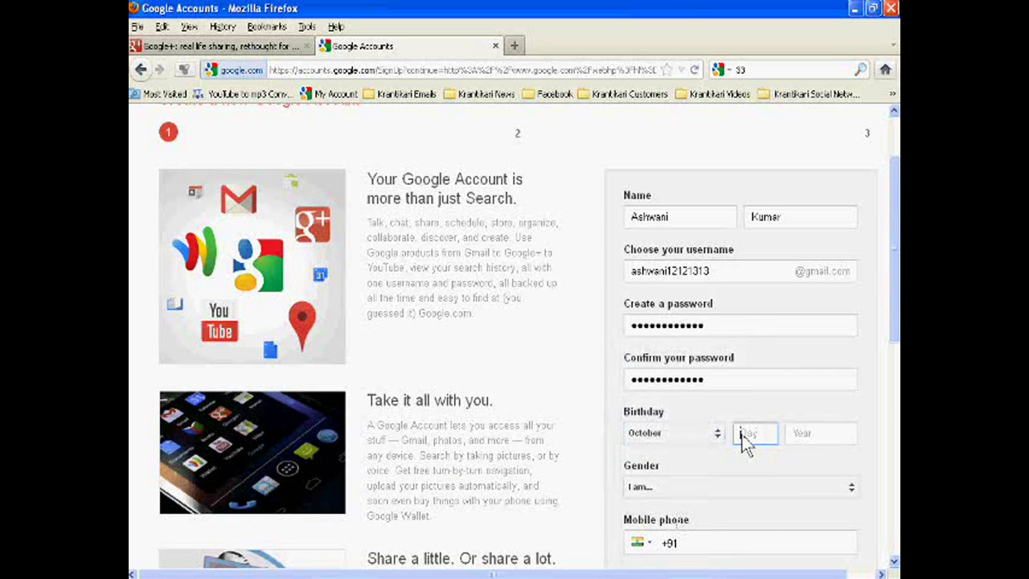
text(9)
click(820, 438)
text(197)
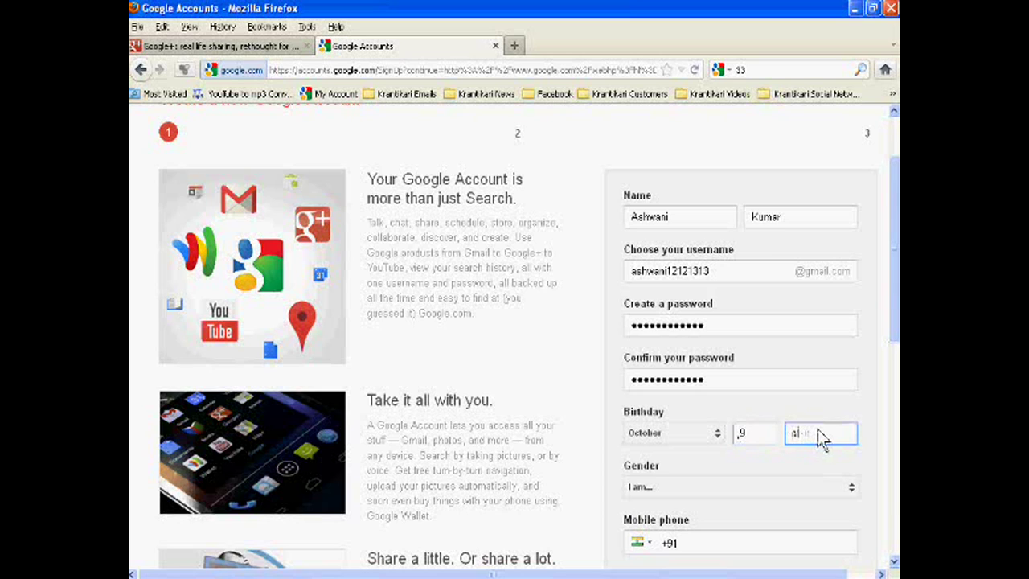
text(6)
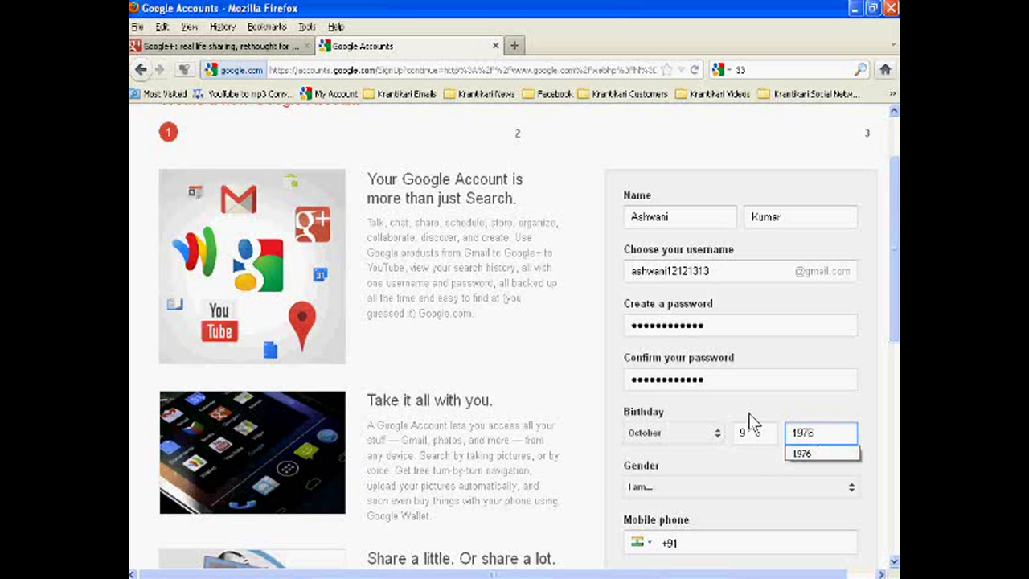
double_click(743, 442)
text(2)
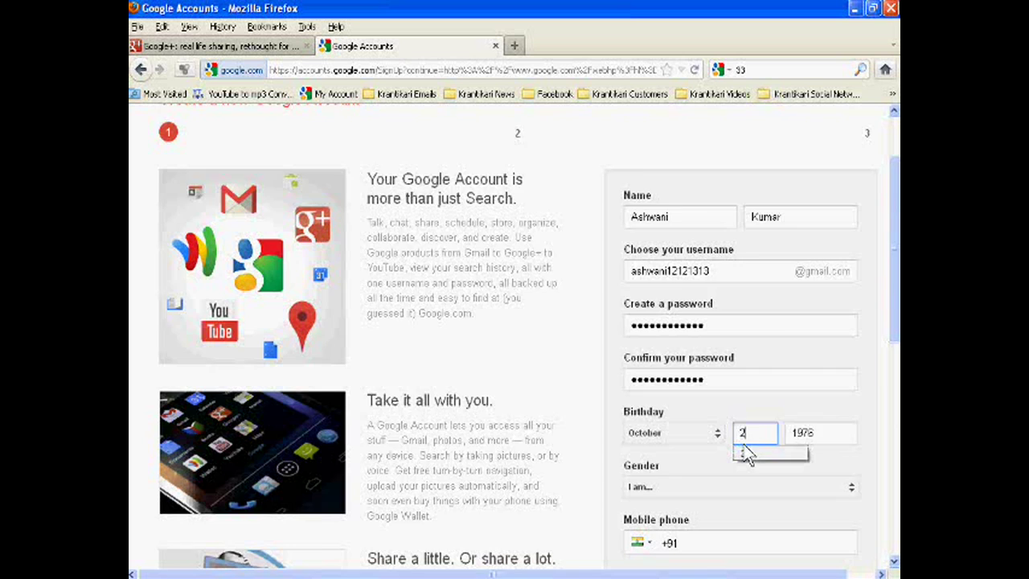
Choose Male as gender and enter the mobile phone number after +91
scroll(746, 455, down, 2)
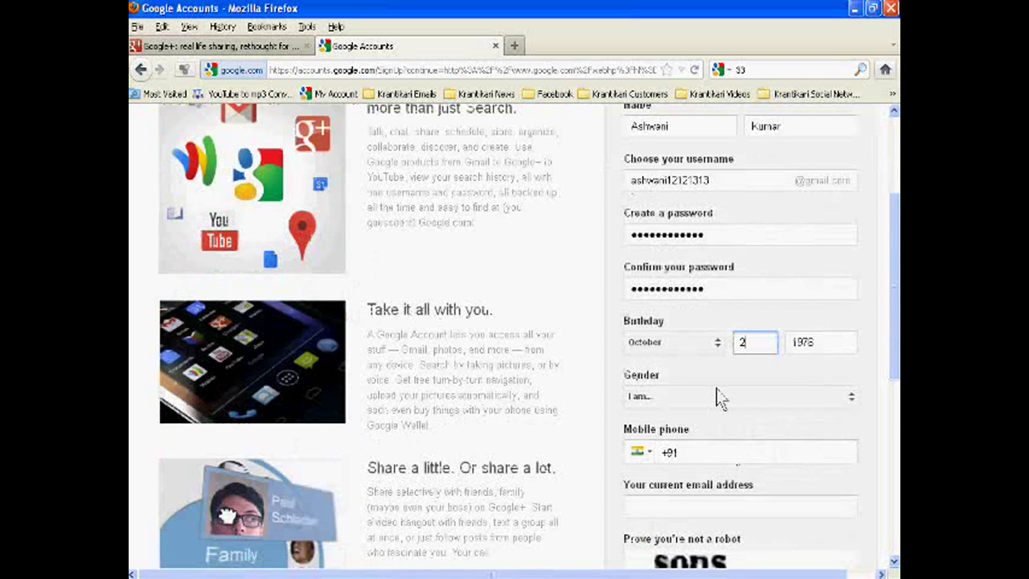
click(716, 398)
click(706, 457)
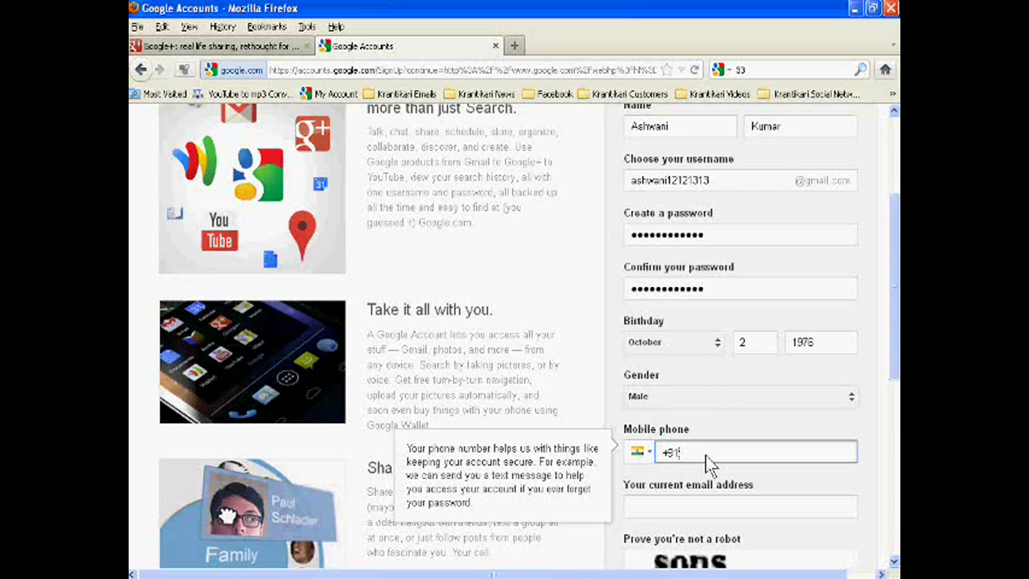
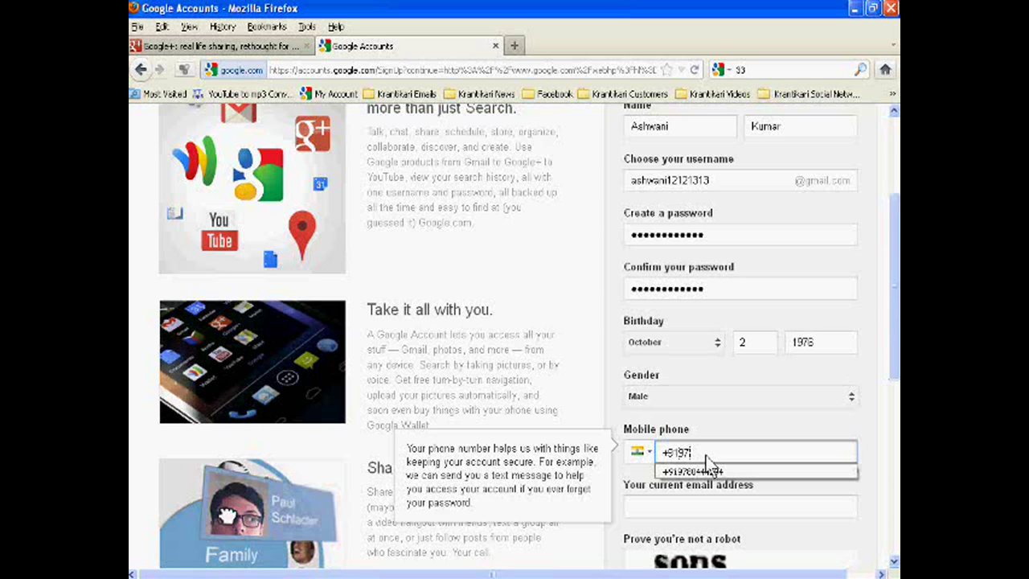
Solve the two-word captcha, accept the Google Terms of Service, and submit step 1
scroll(726, 482, down, 3)
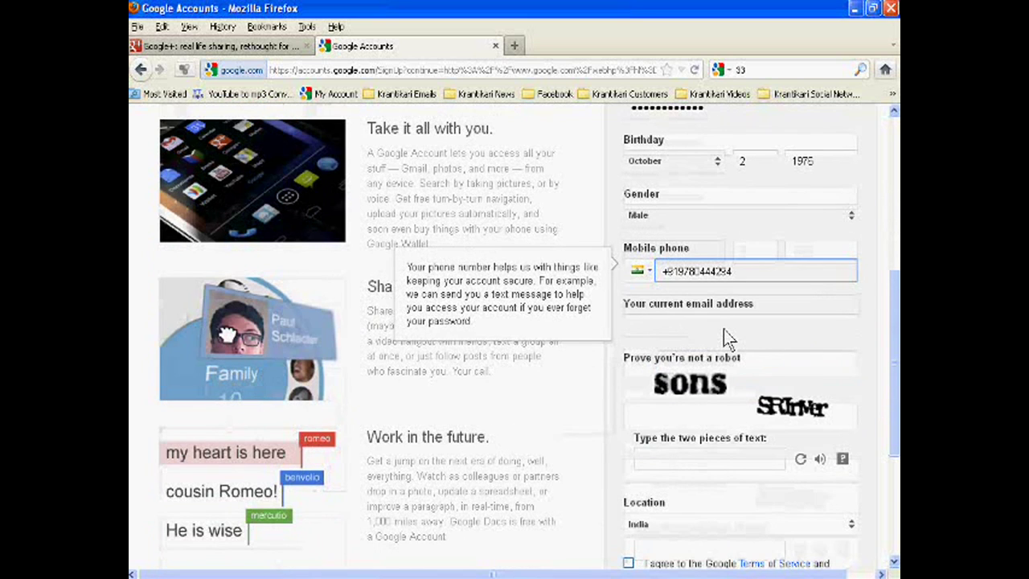
click(726, 330)
click(702, 458)
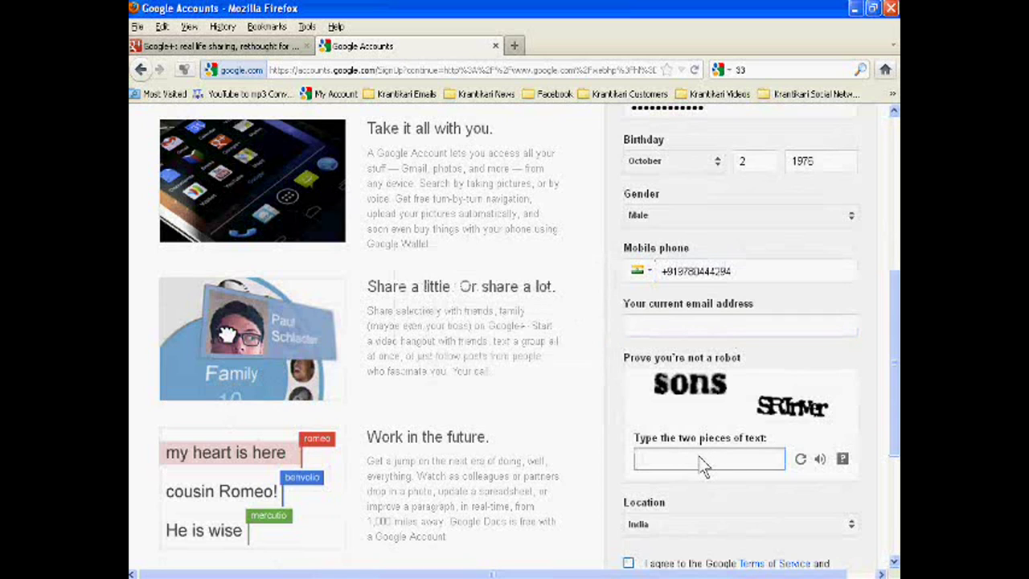
text(sons SRinM)
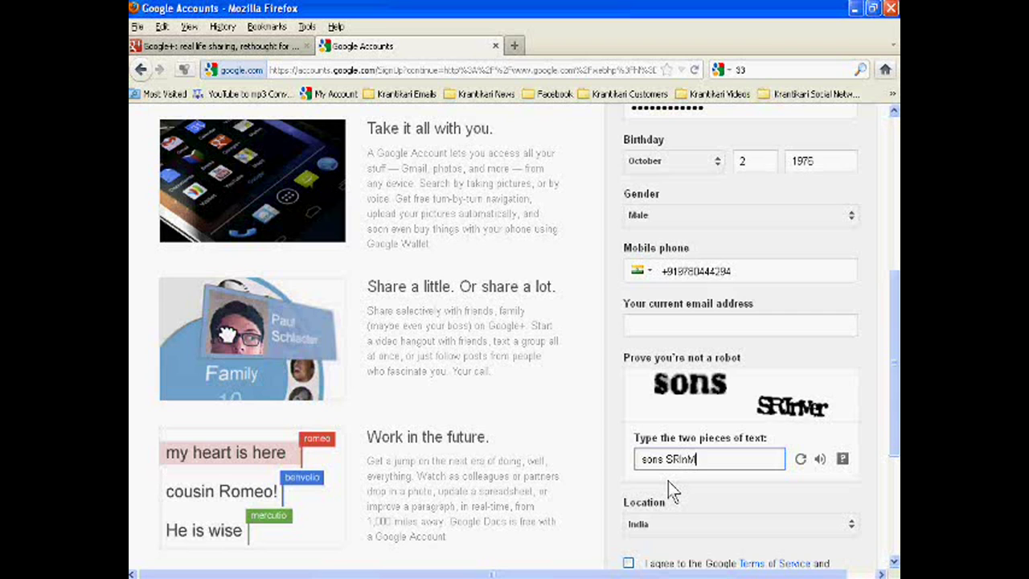
text(er)
scroll(652, 486, down, 4)
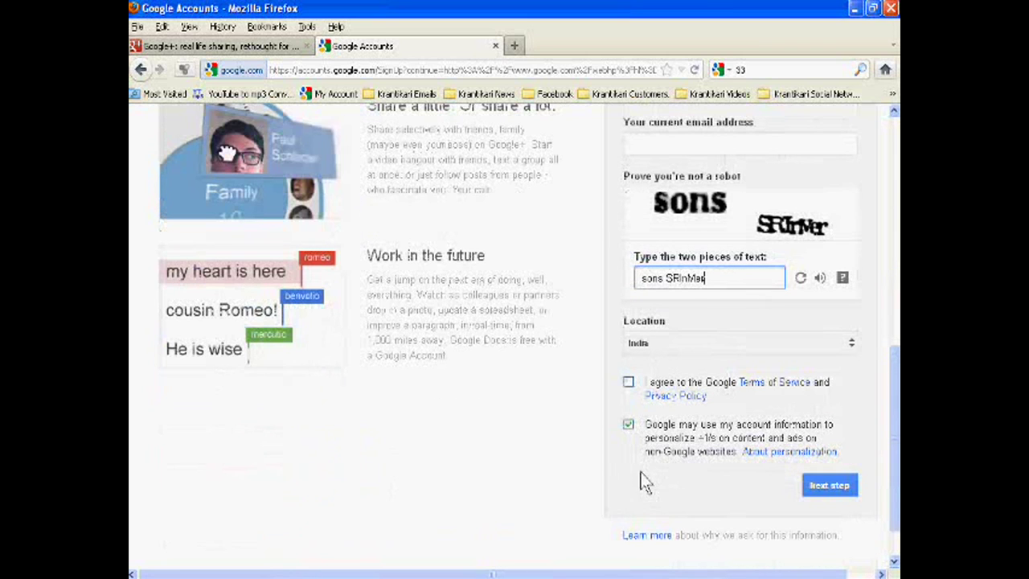
click(629, 383)
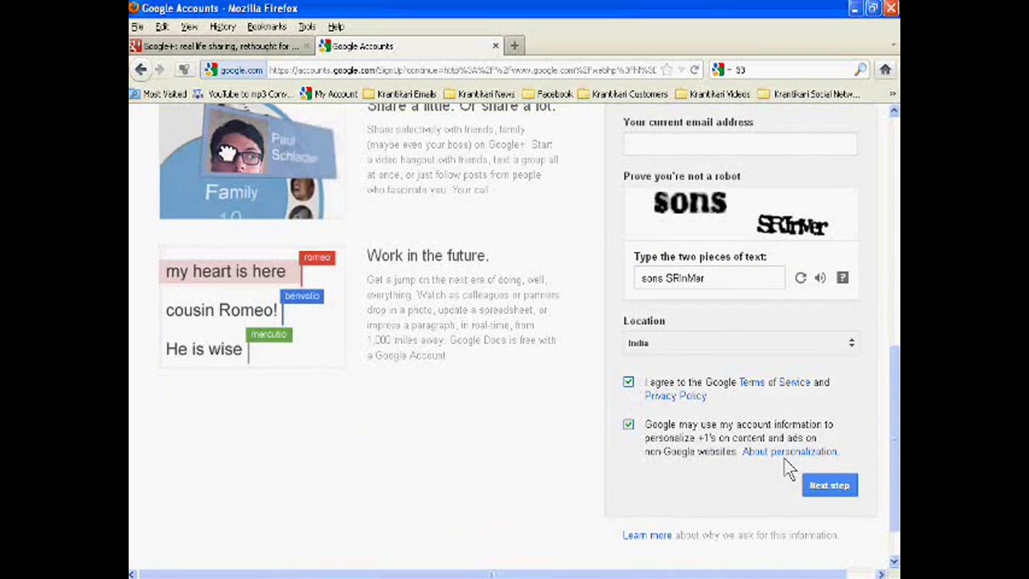
click(833, 488)
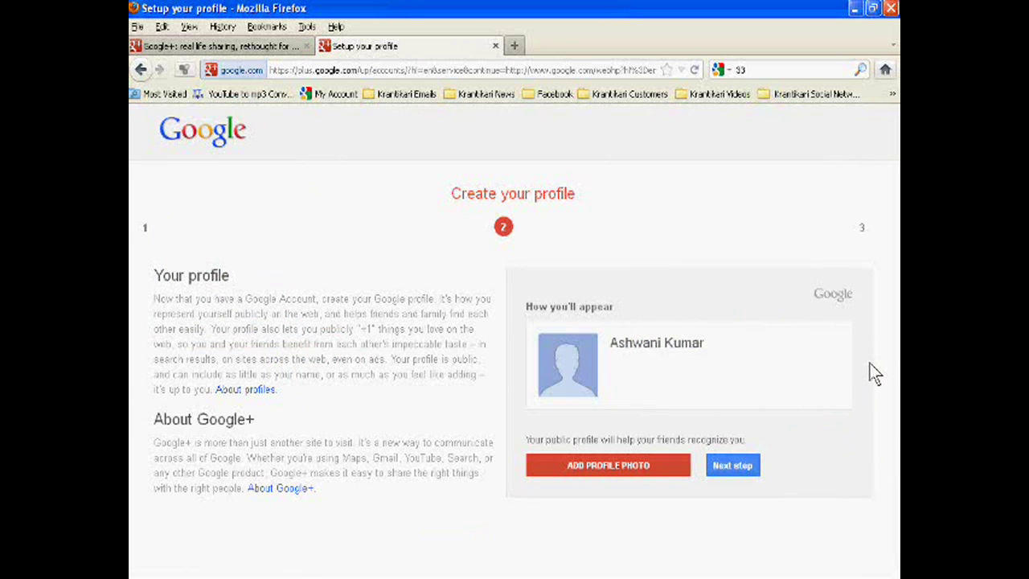
Skip the profile step with Next step and choose Get started on the welcome page
click(744, 473)
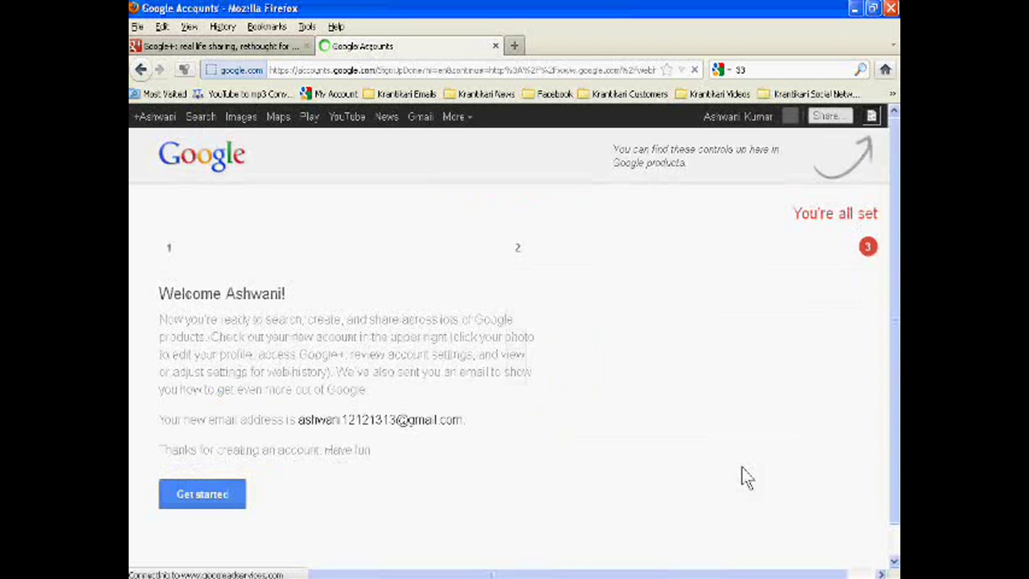
click(204, 502)
click(207, 504)
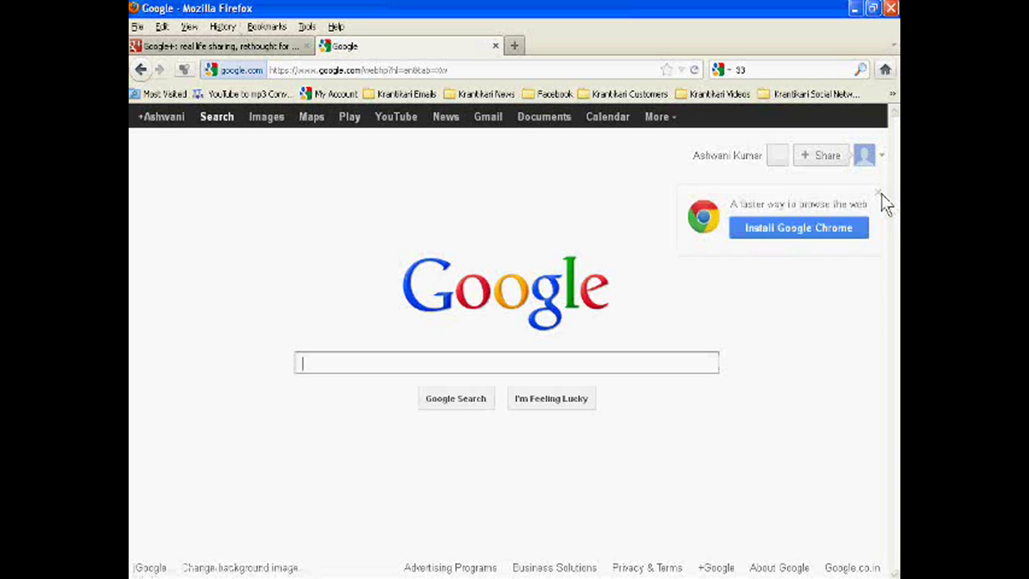
Dismiss the Chrome promo, open Gmail, and decline the welcome message with No, thanks
click(879, 194)
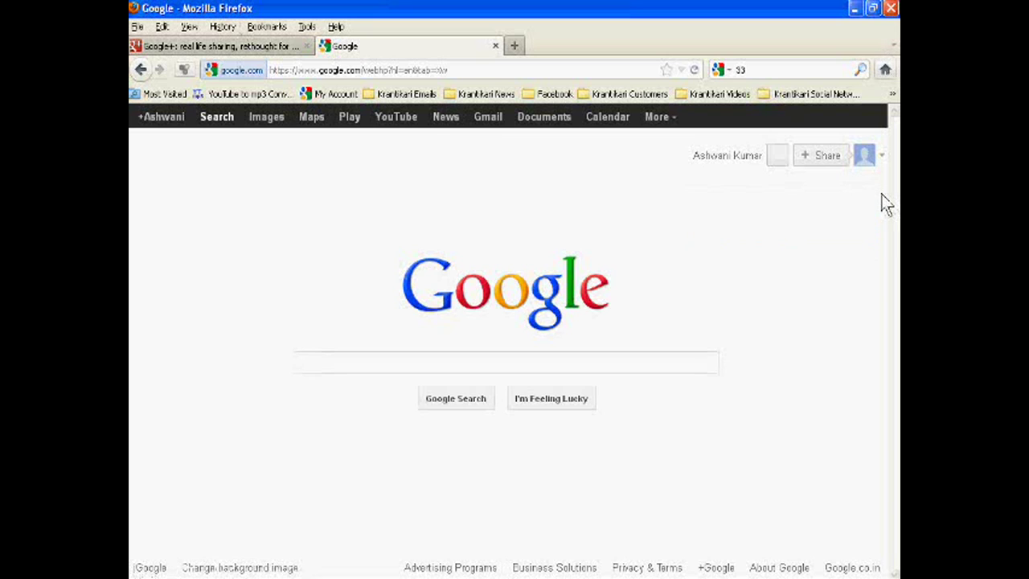
click(485, 127)
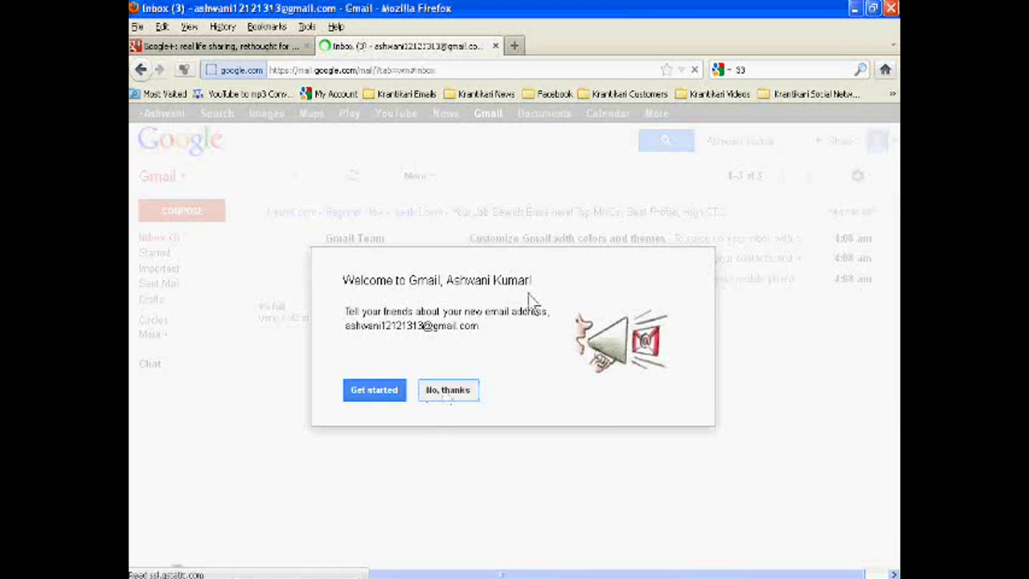
click(448, 394)
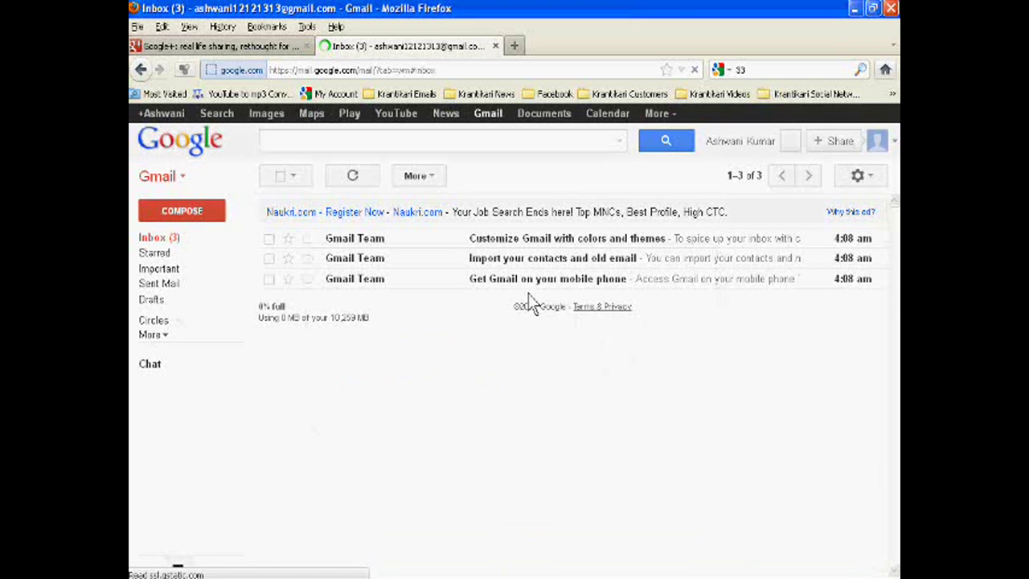
Sign out of the new account from the avatar menu
click(893, 152)
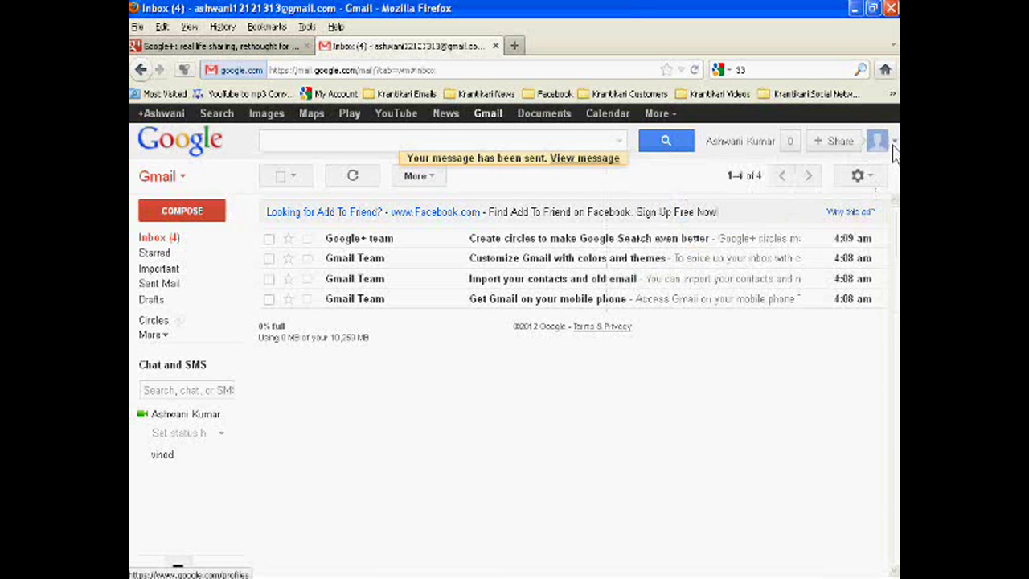
click(894, 149)
click(864, 298)
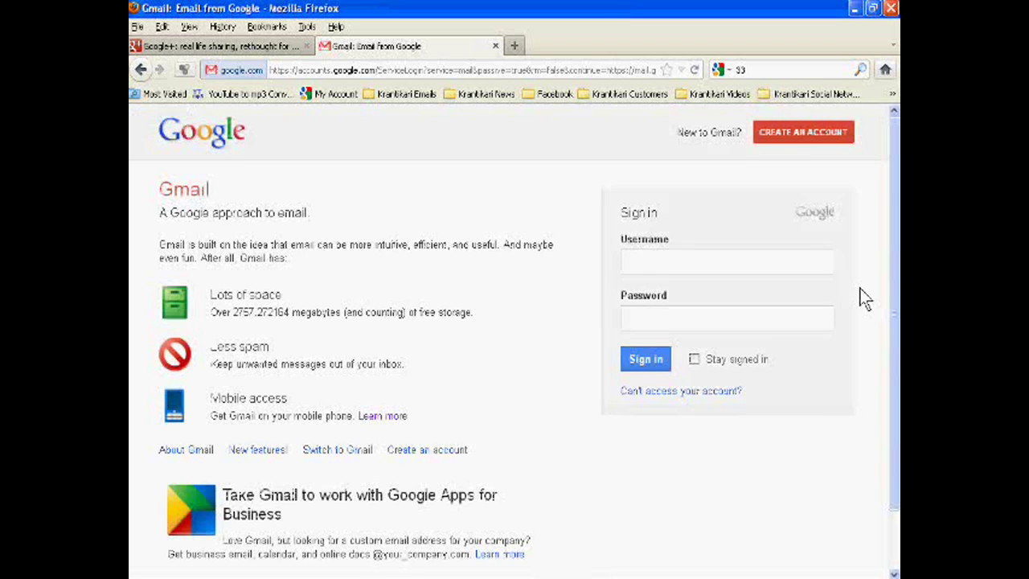
In a new tab, search Google for 33, return to the homepage, and open Sign in
click(514, 46)
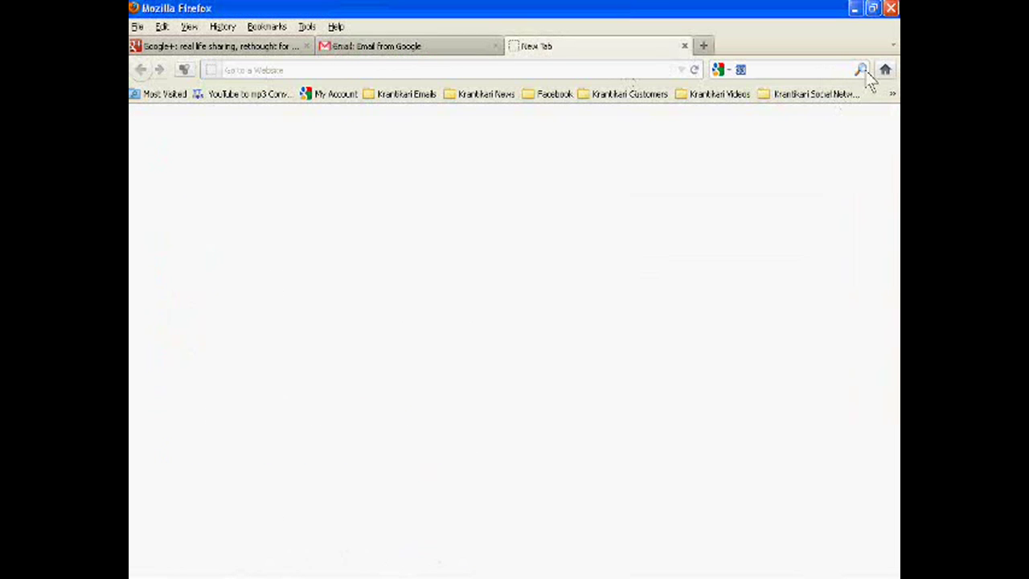
click(861, 70)
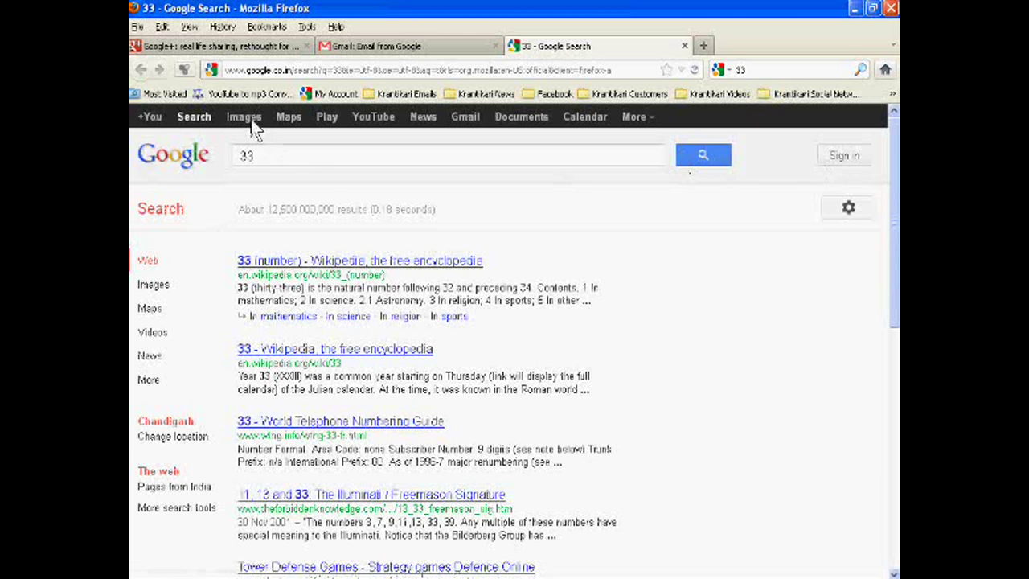
click(202, 123)
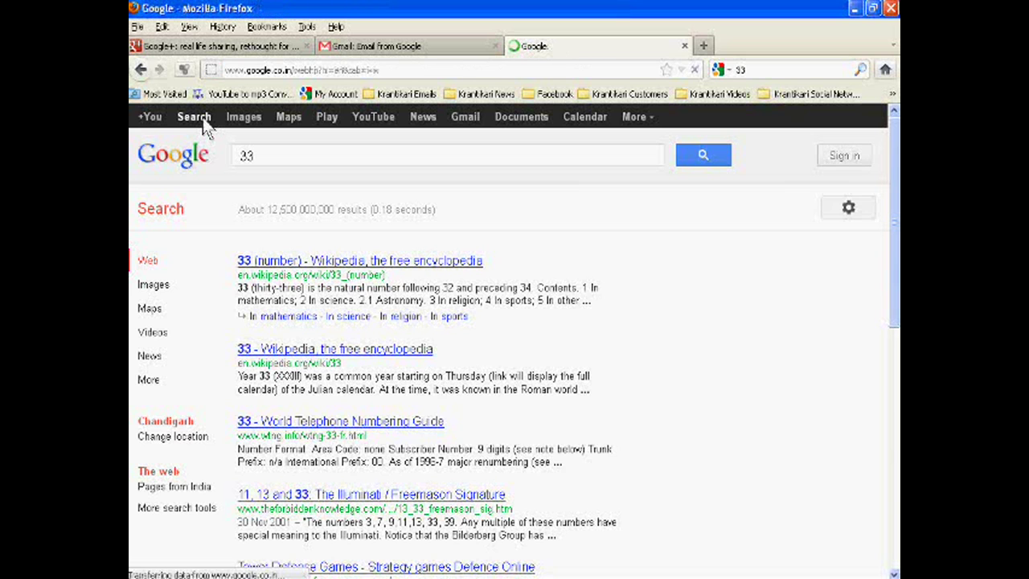
click(849, 158)
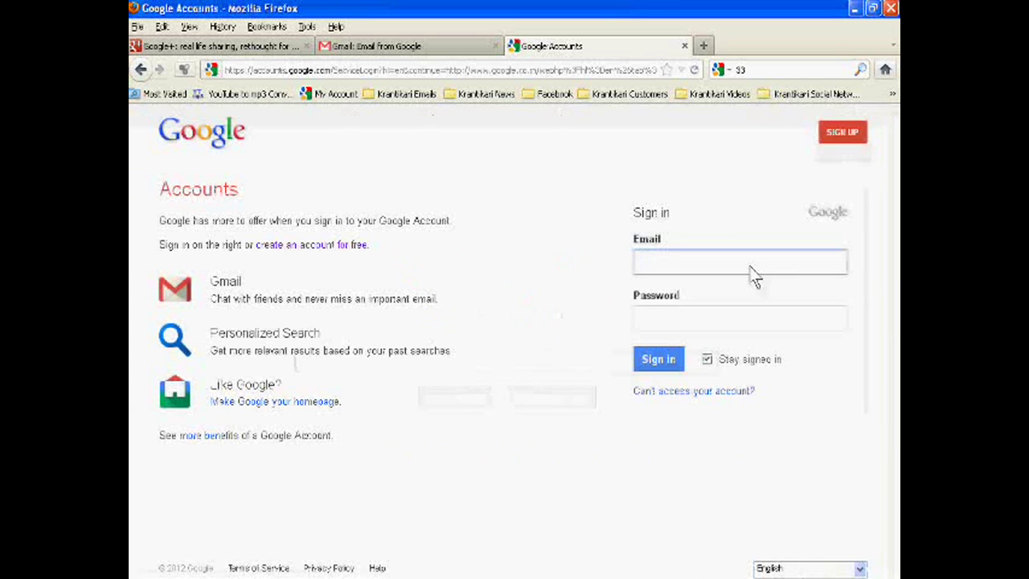
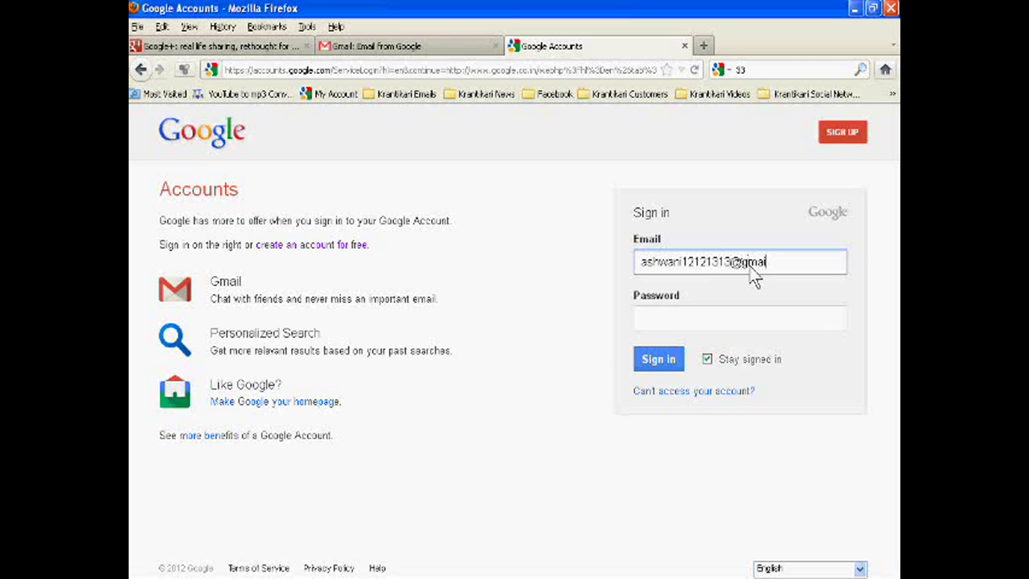
Sign in with the new Gmail address and the account password
click(790, 315)
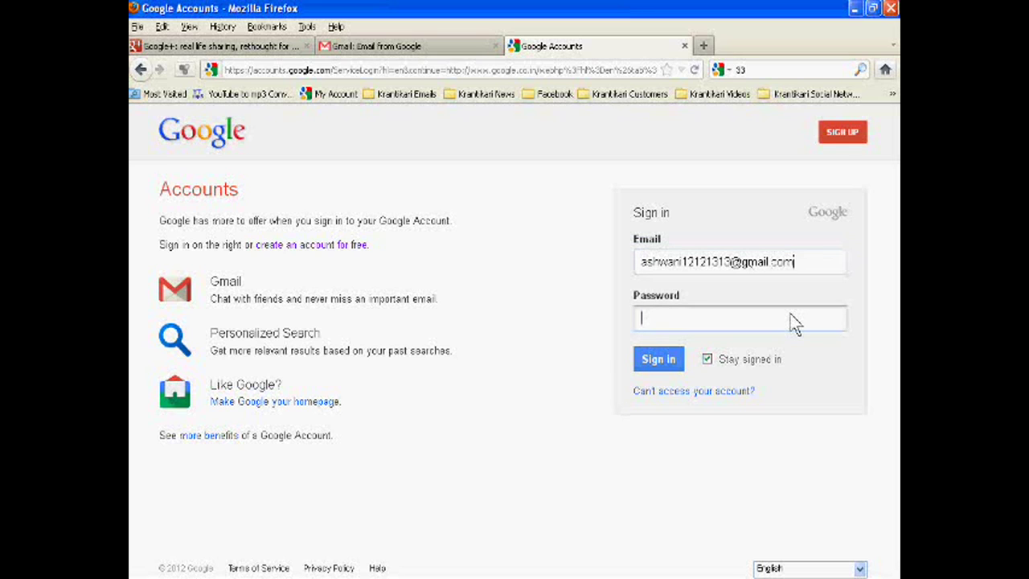
text(************)
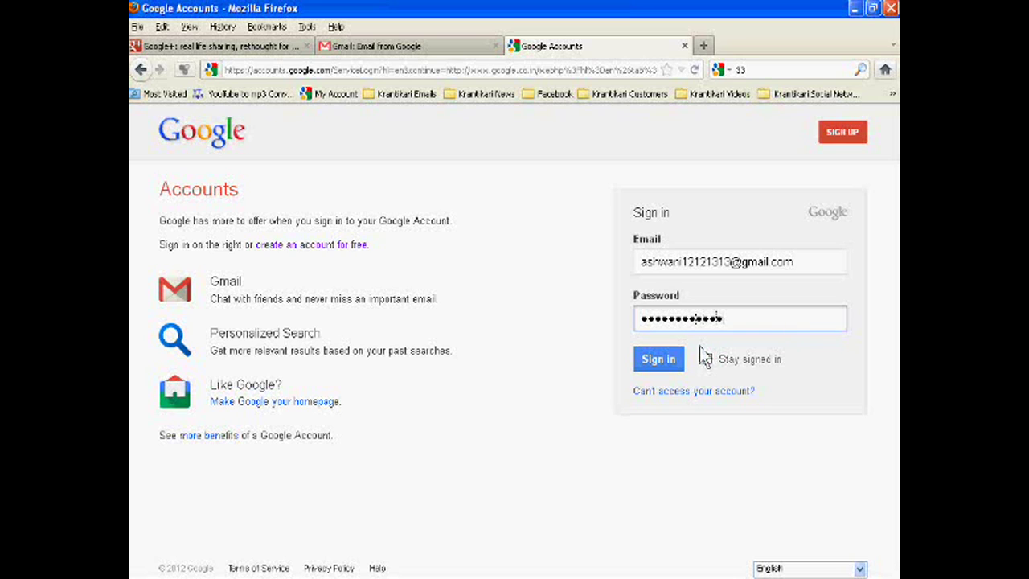
click(669, 362)
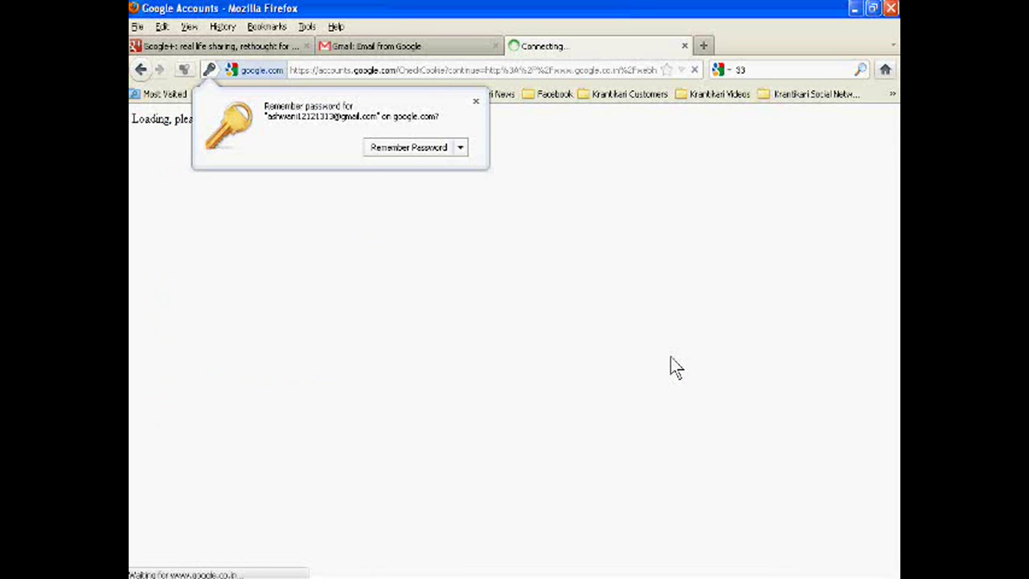
Dismiss Firefox's Remember Password prompt and go to the account's Gmail inbox
click(476, 103)
click(496, 126)
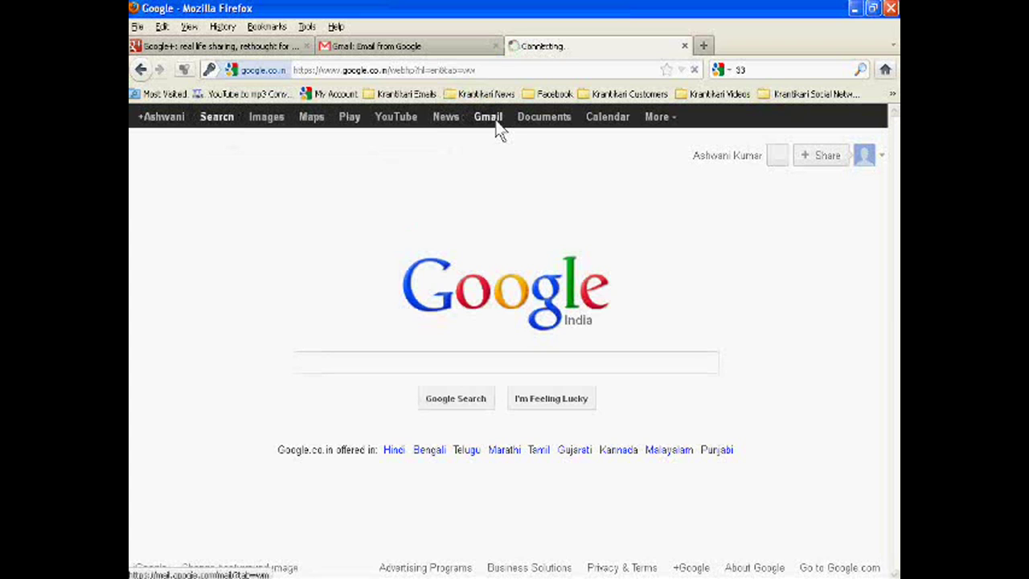